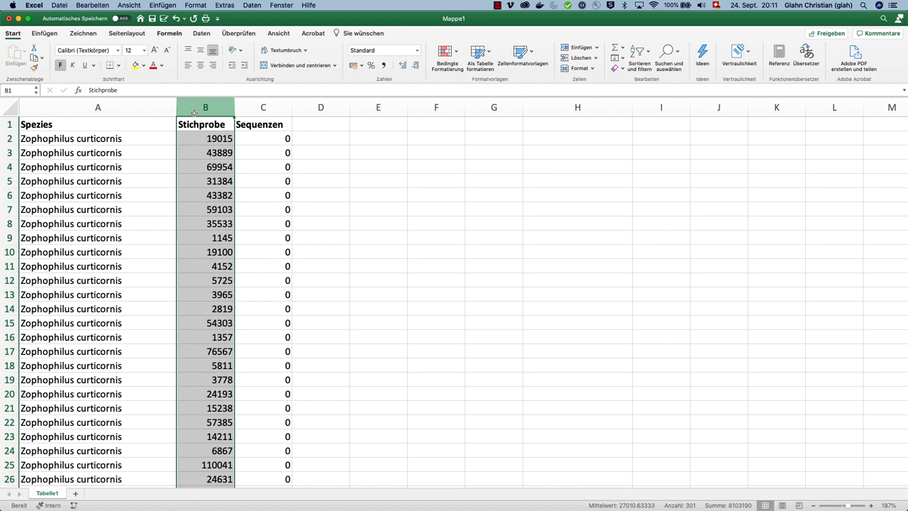
- Examine the values in the Stichprobe and Sequenzen columns across the first species blocks
left_click_drag(194, 113, 263, 113)
left_click(289, 113)
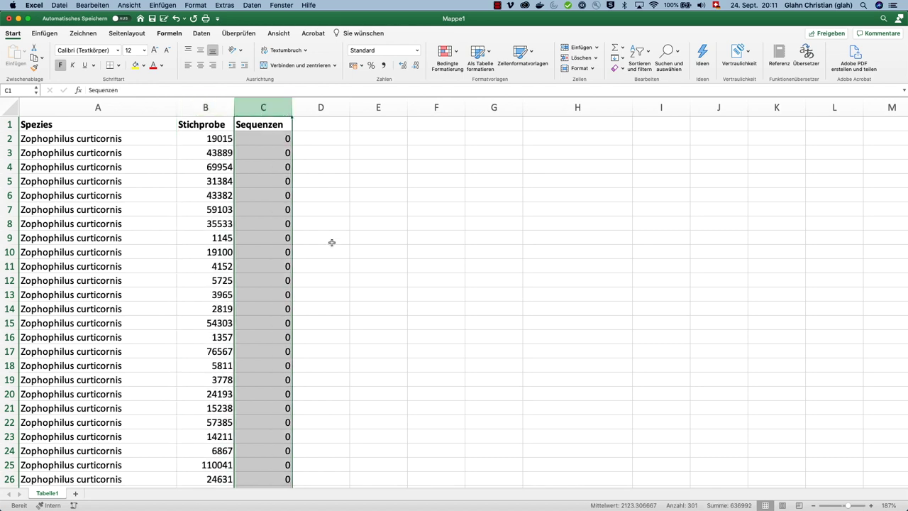
scroll(331, 273, "down", 5)
scroll(331, 273, "down", 12)
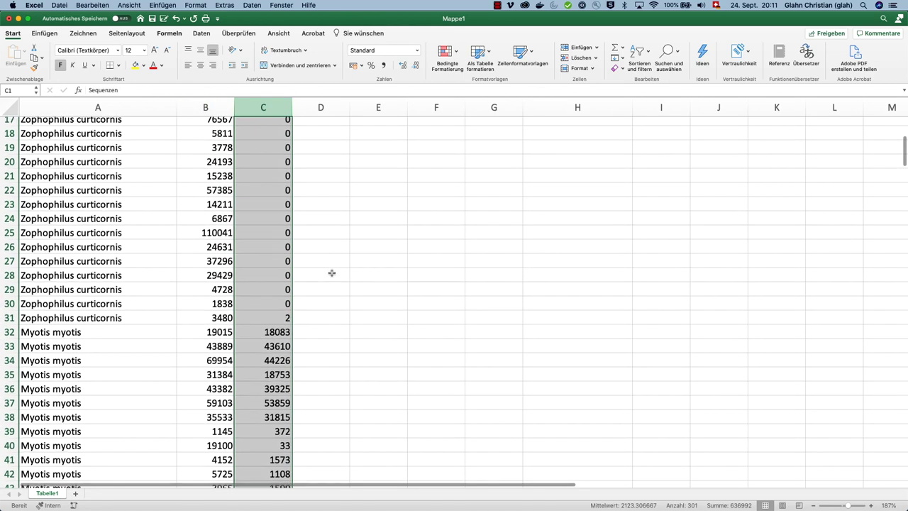
scroll(332, 273, "up", 17)
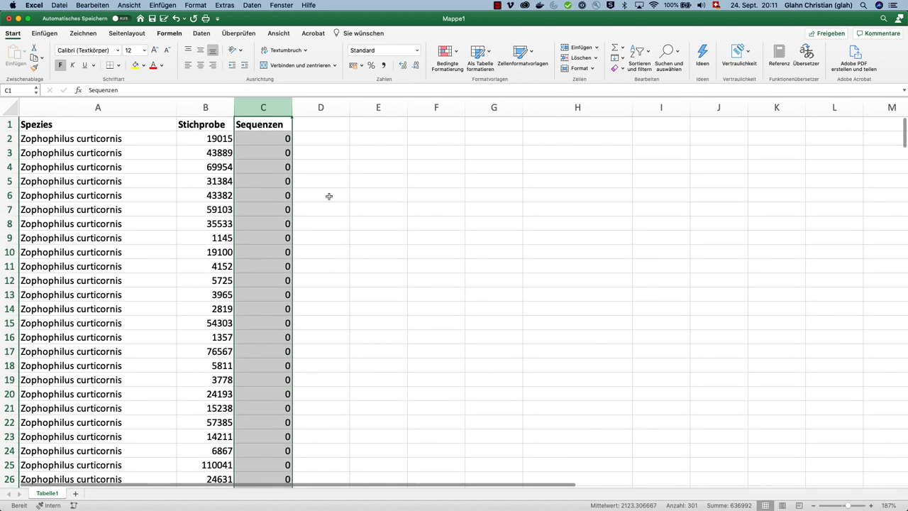
- Enter the header "I" in cell D1, next to the Sequenzen column
left_click(331, 123)
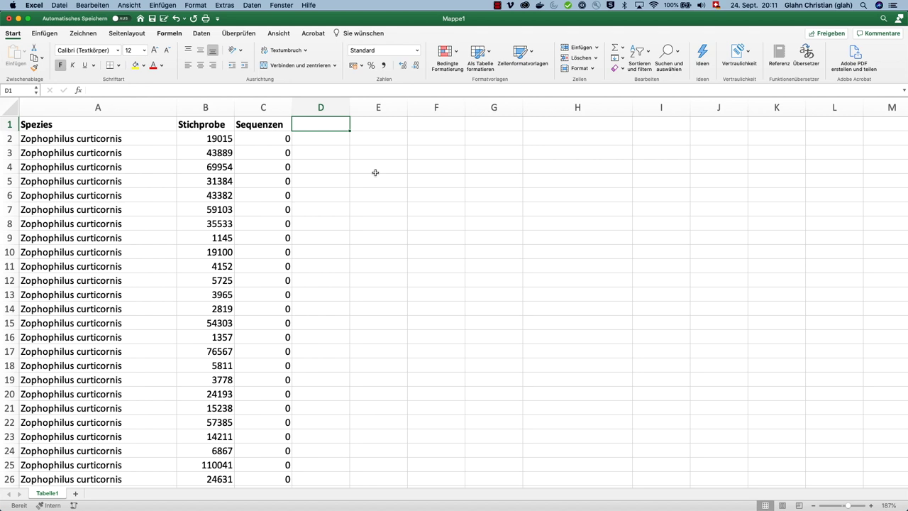
type("I")
key("Return")
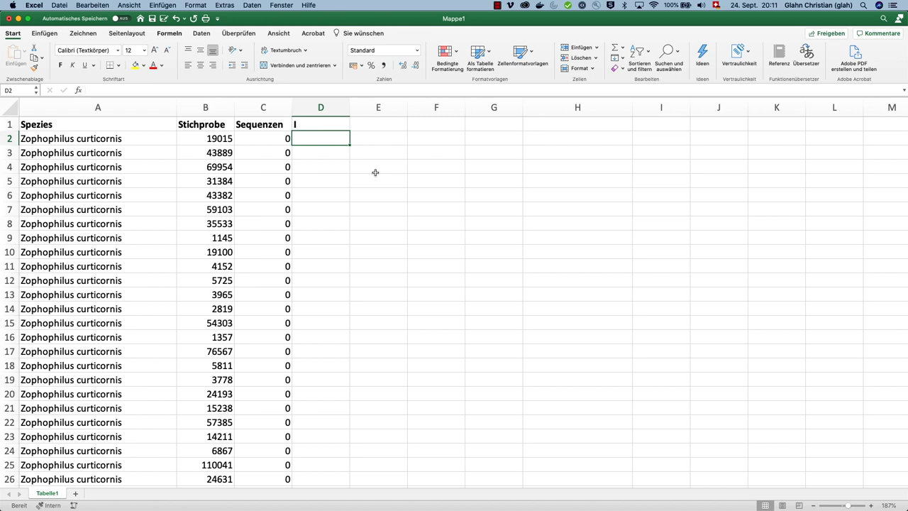
- Enter the indicator array formula =WENN(C2:C301; 1; 0) in cell D2
type("=")
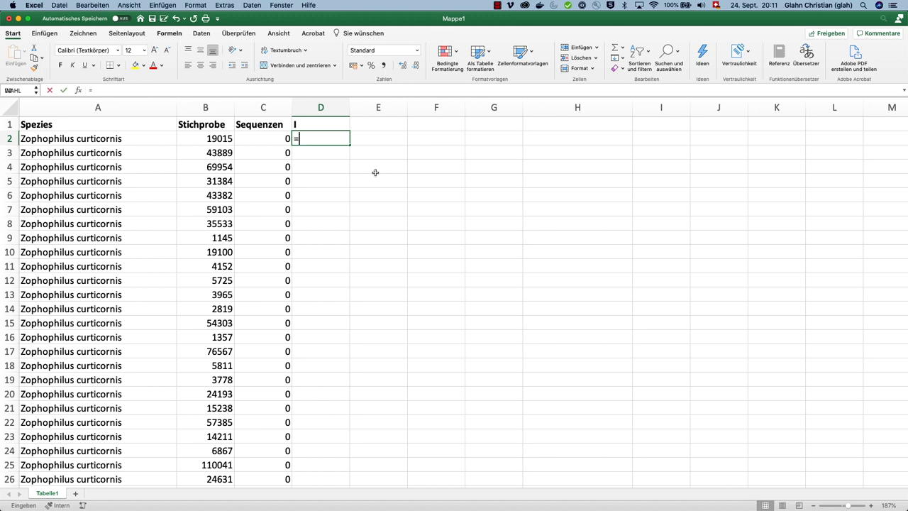
type("wenn(")
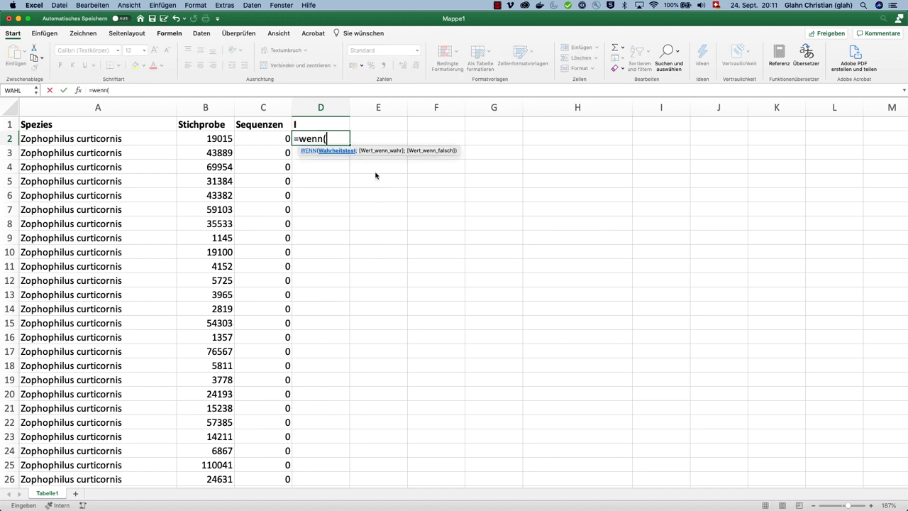
type("c2:")
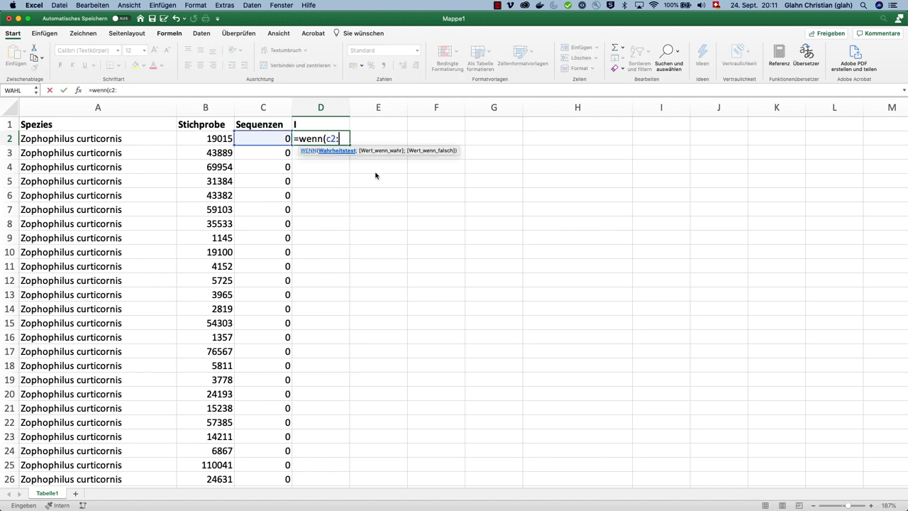
type("c301; ")
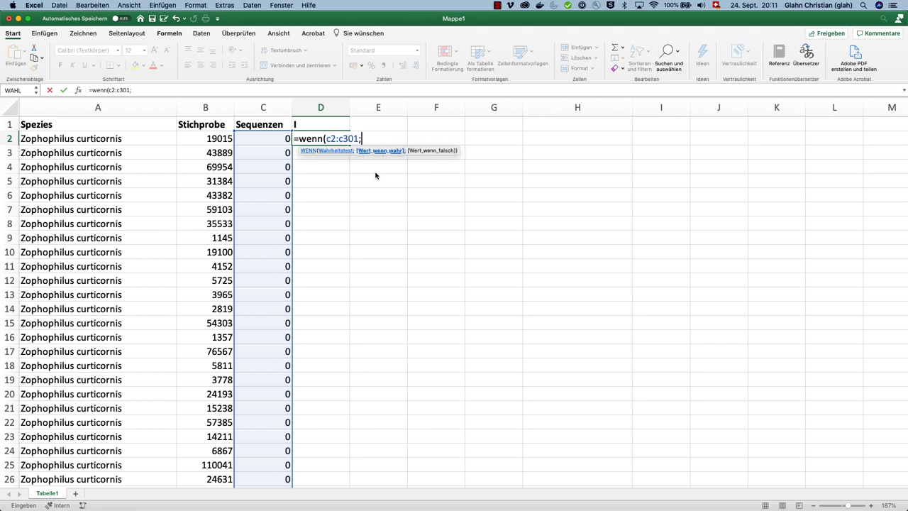
type("1; 0)")
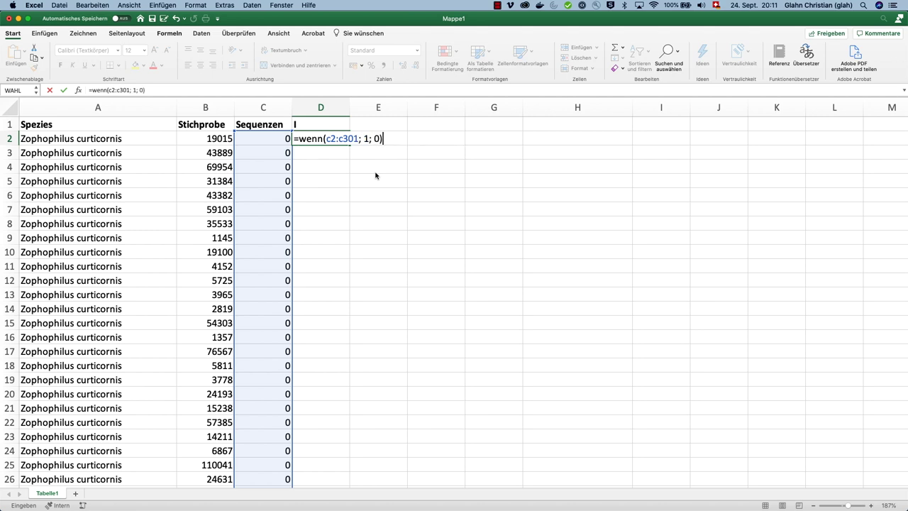
key("Return")
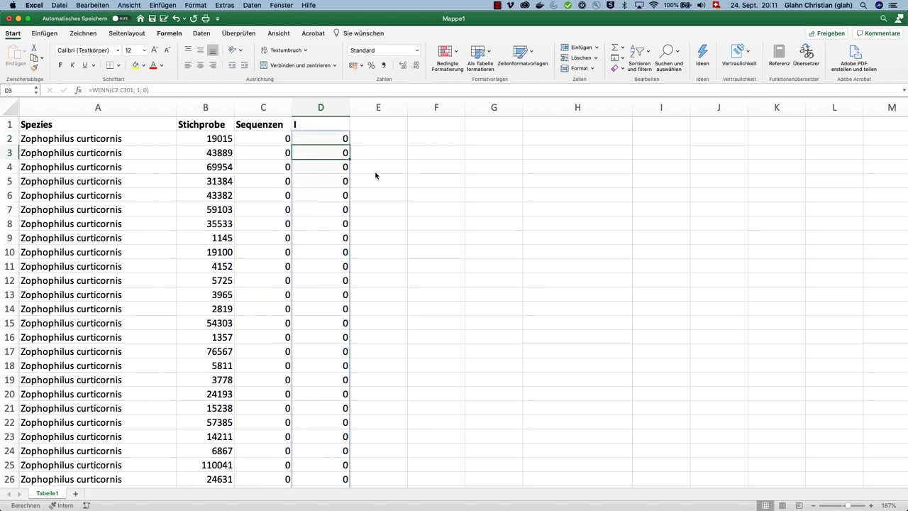
- Check the indicator values in column D around row 31 against the neighbouring Sequenzen counts
scroll(376, 175, "down", 10)
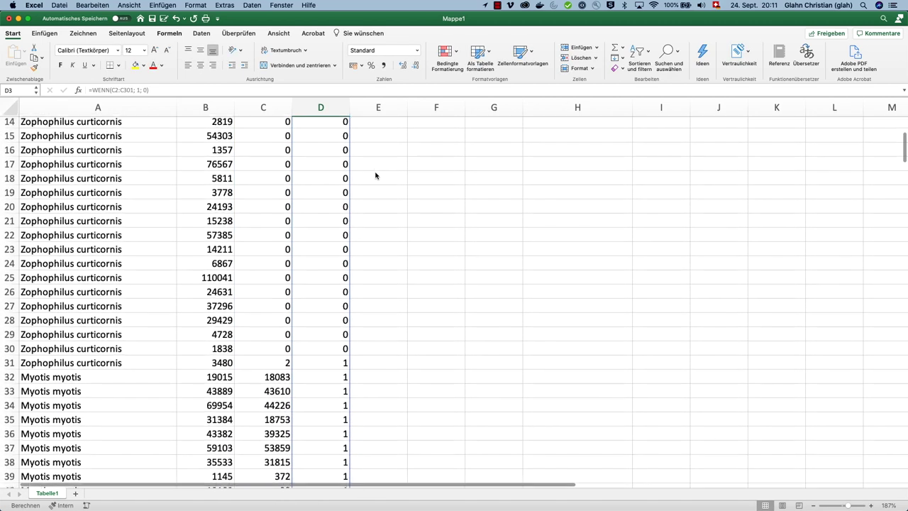
scroll(375, 175, "down", 2)
left_click(328, 312)
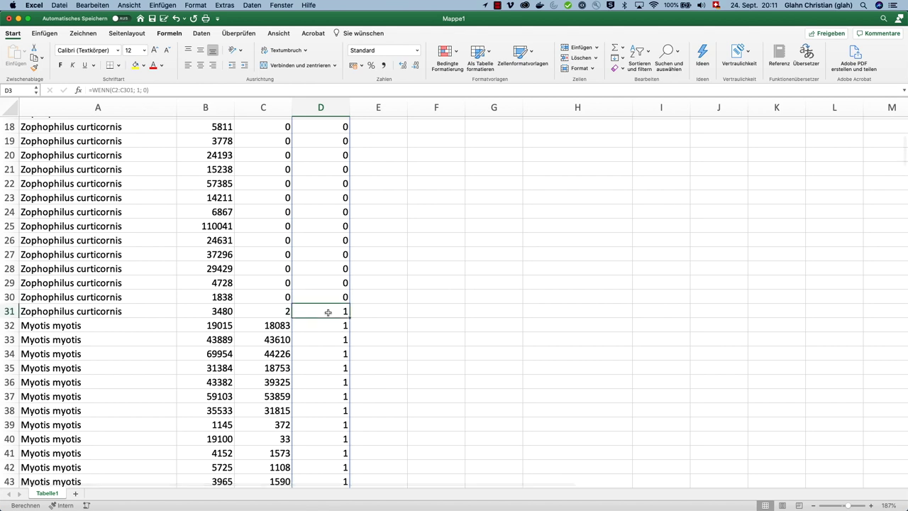
left_click_drag(327, 312, 331, 410)
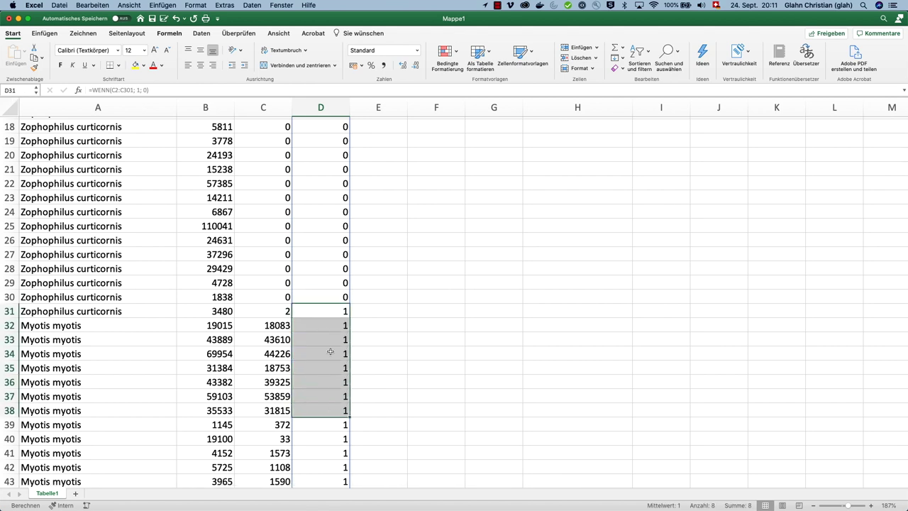
left_click_drag(328, 297, 331, 199)
scroll(330, 199, "up", 8)
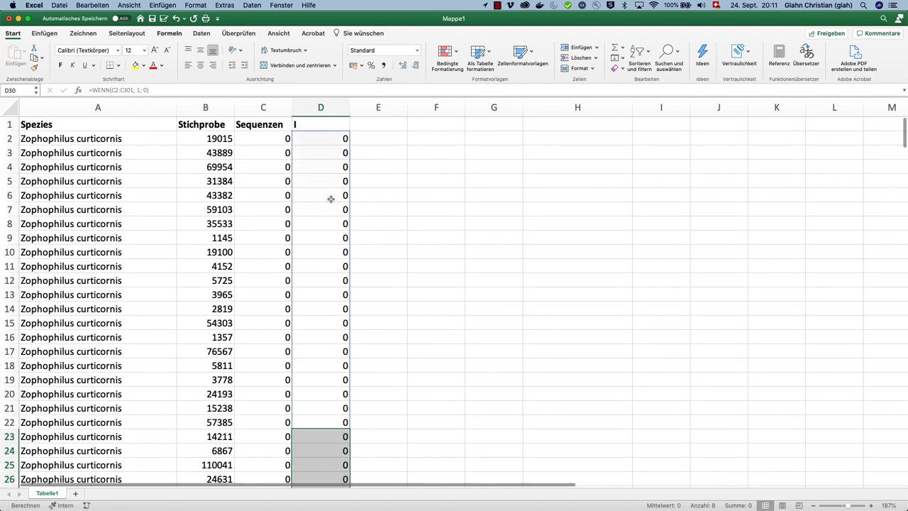
- Enter the header "Summe(T, S)" in cell F1
left_click(435, 127)
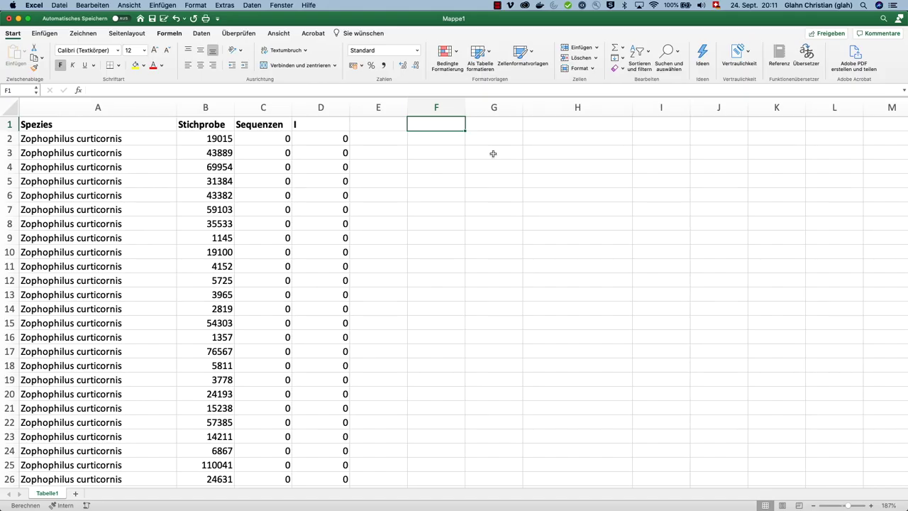
type("Summe")
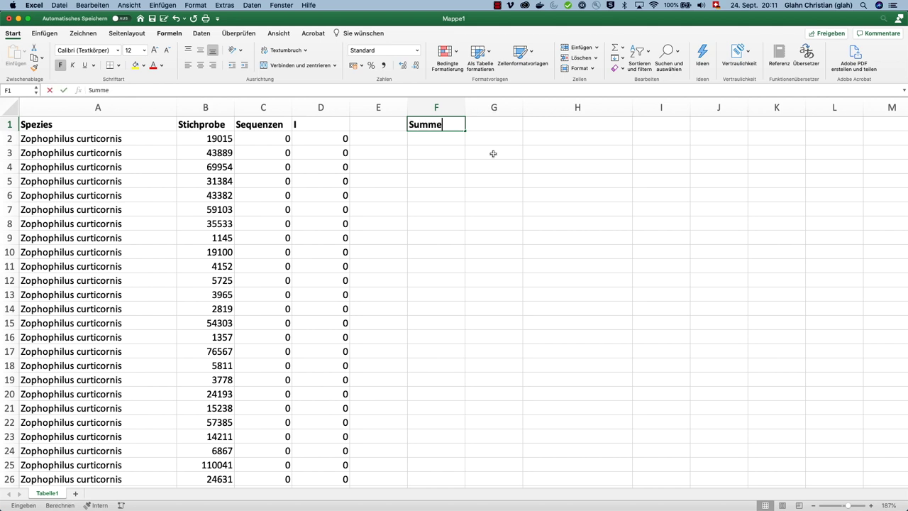
type("(T, S)")
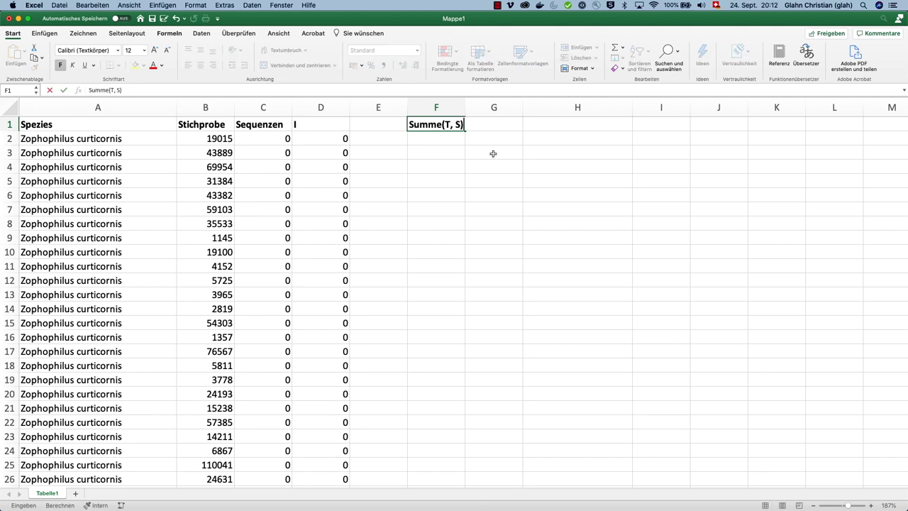
key("Return")
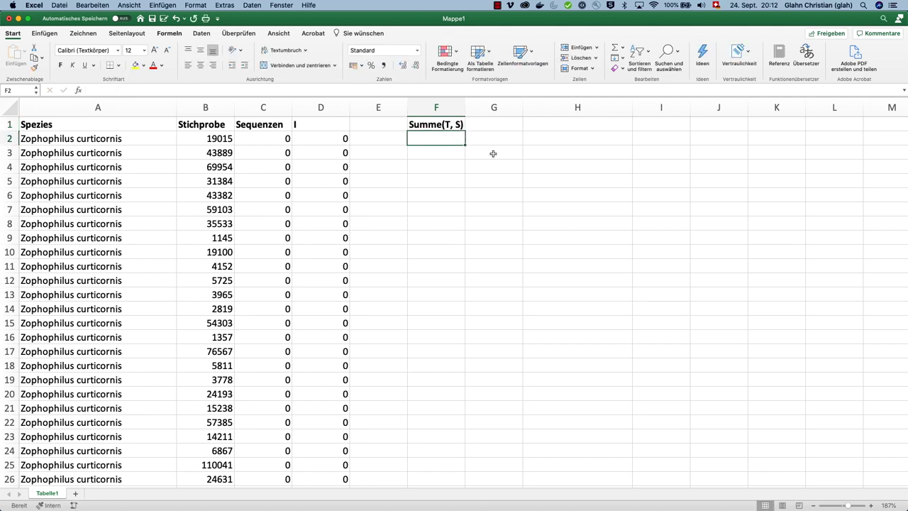
- Sum the whole indicator column in cell F2 with the formula =SUMME(D:D)
type("=")
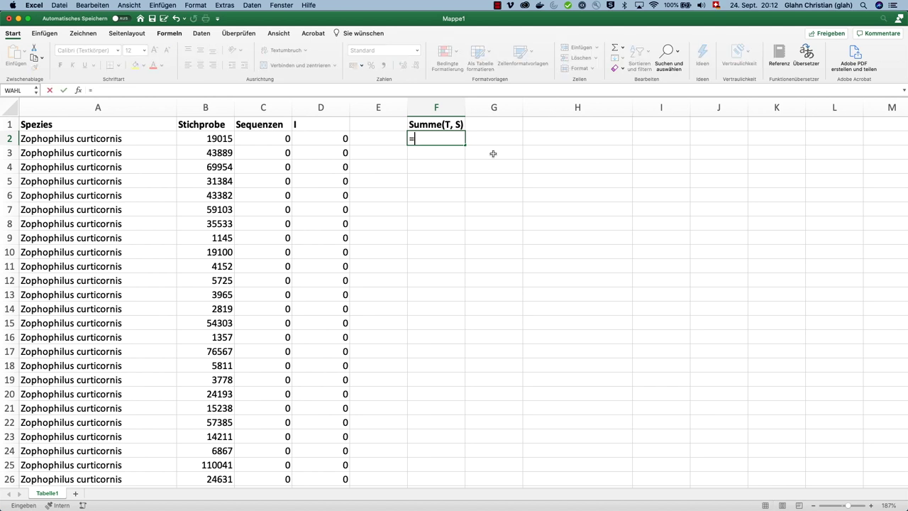
type("summe")
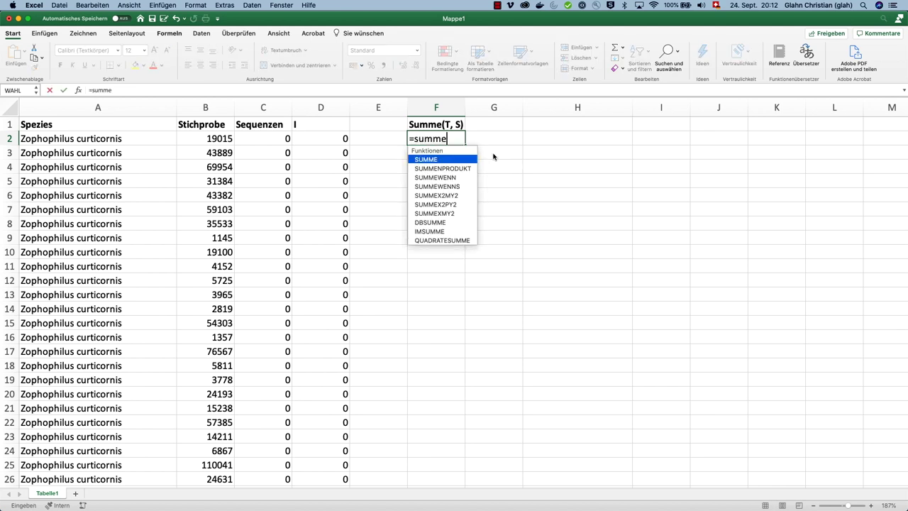
type("(D")
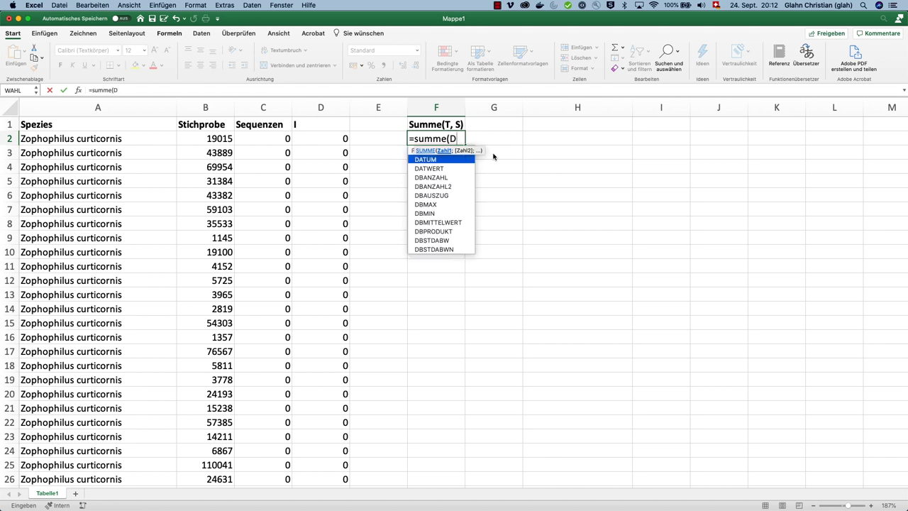
type(":D)")
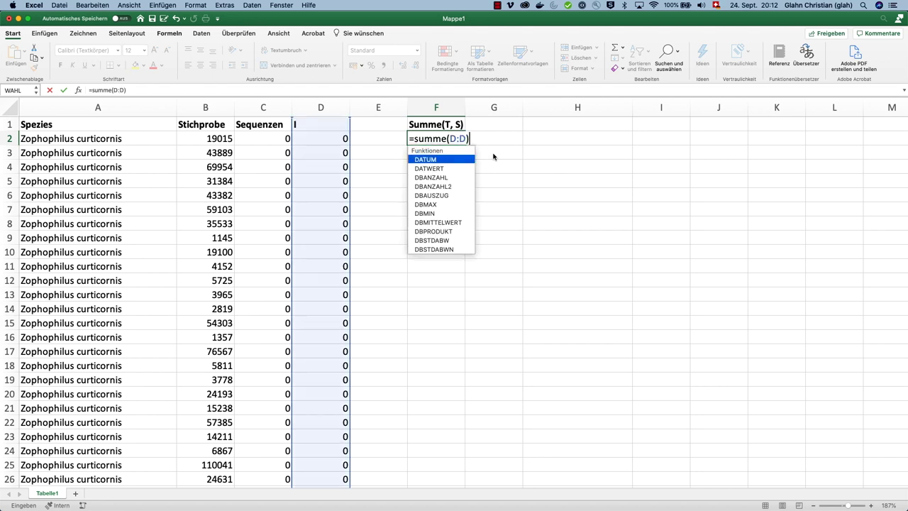
key("Return")
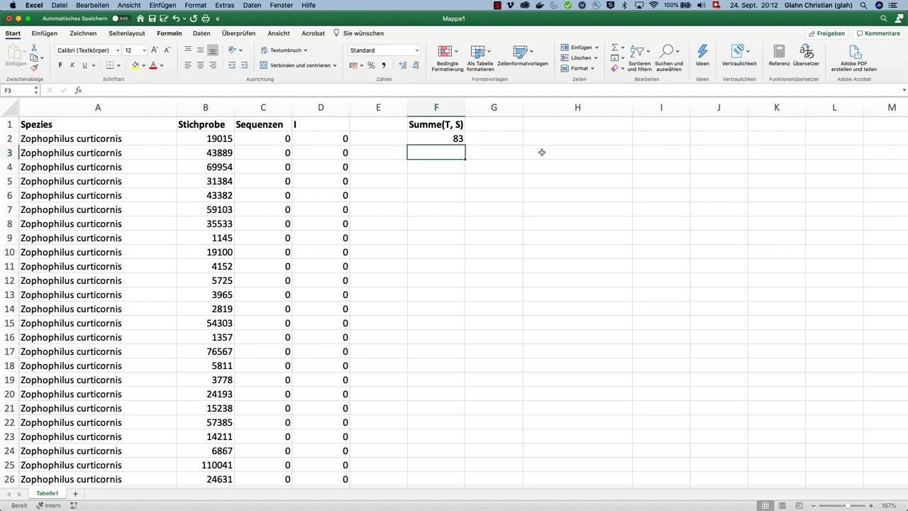
- List the distinct species names starting in cell H2 with the formula =EINDEUTIG(A2:A301)
left_click(585, 139)
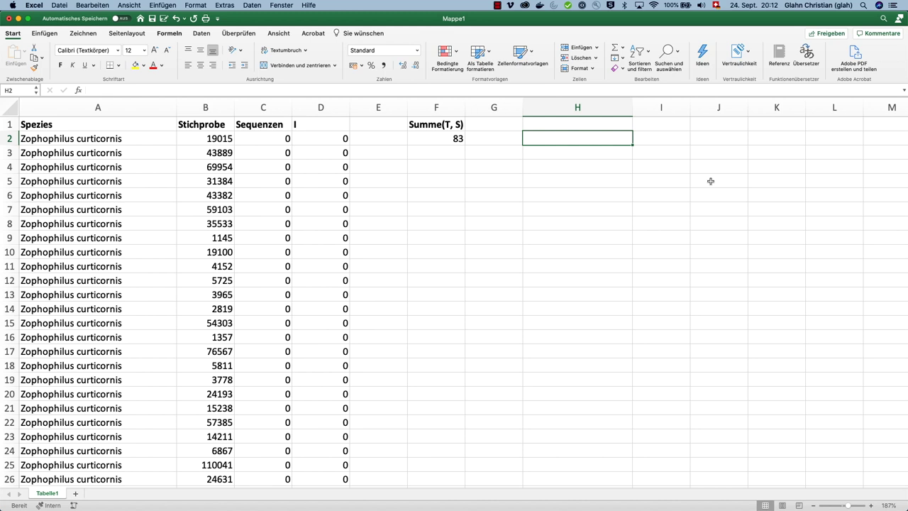
type("=")
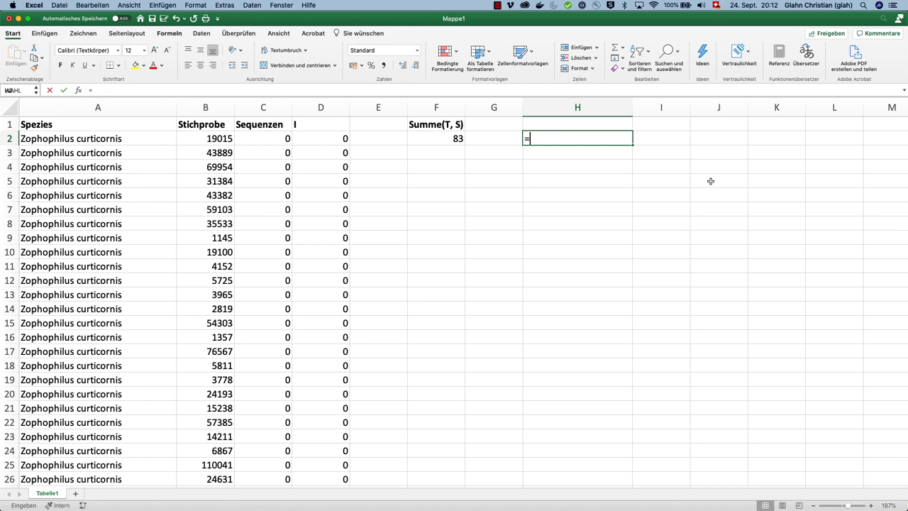
type("eind")
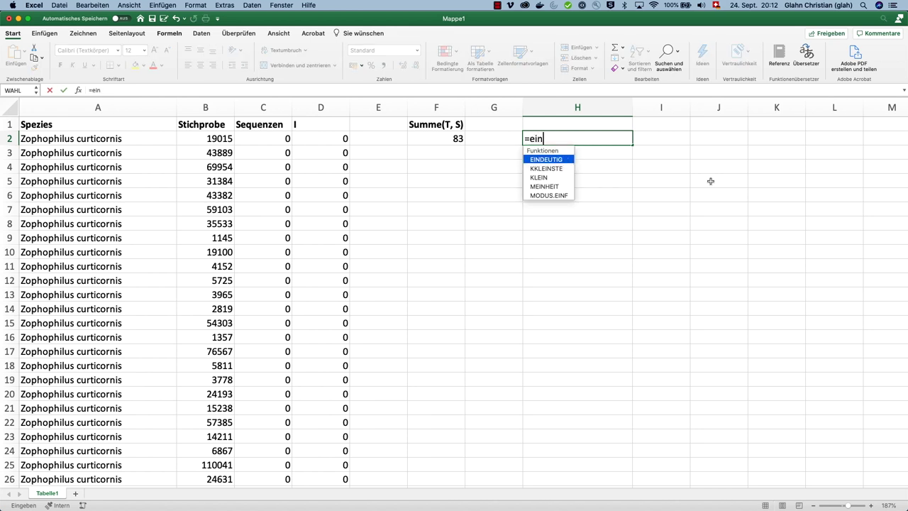
key("Tab")
type("a2:")
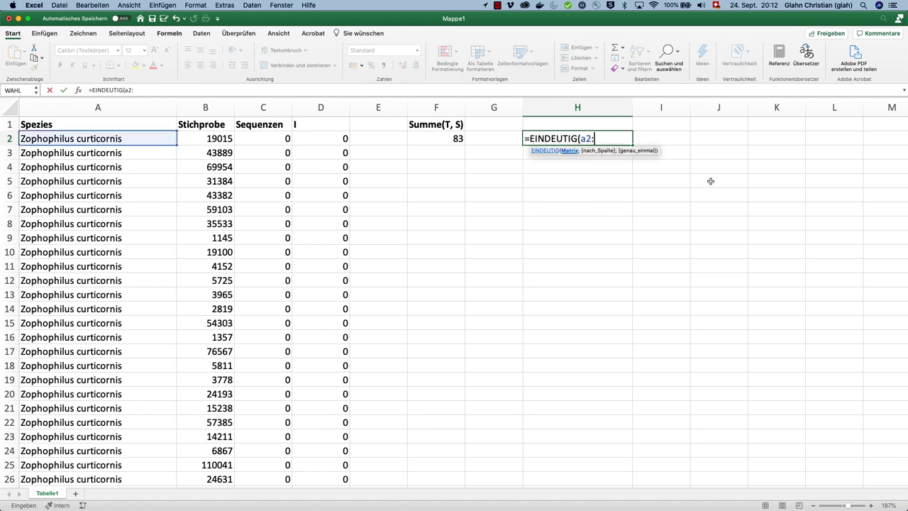
type("a301)")
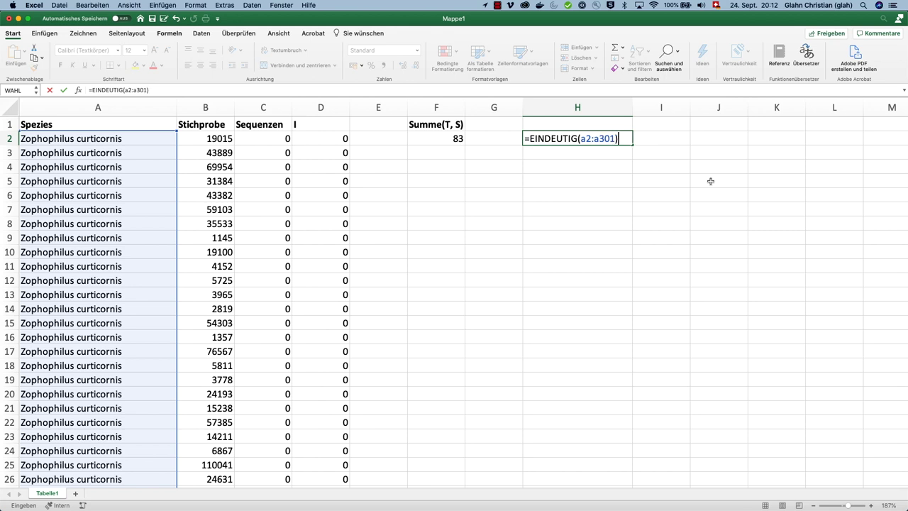
key("Return")
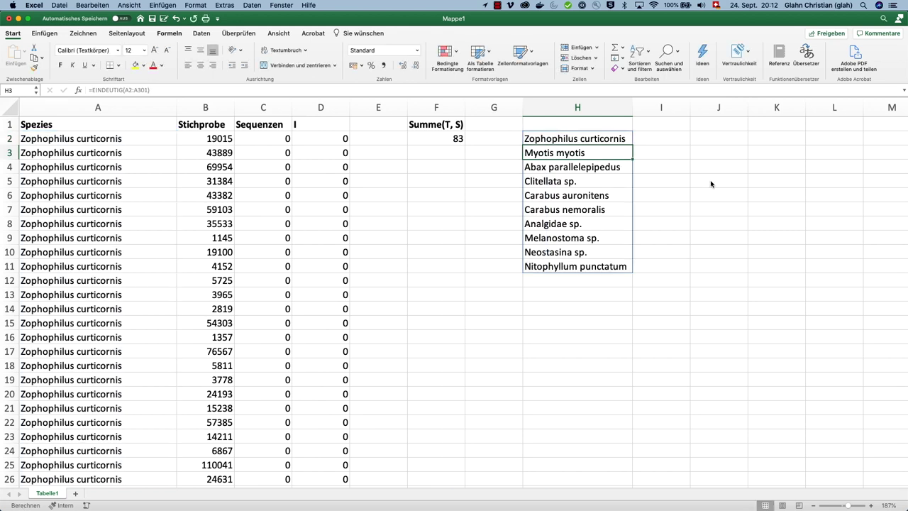
- Count the flagged samples of the first listed species in cell I2 with the formula =SUMME($D$2# * (@$H$2# = $A$2:$A$301))
left_click(668, 139)
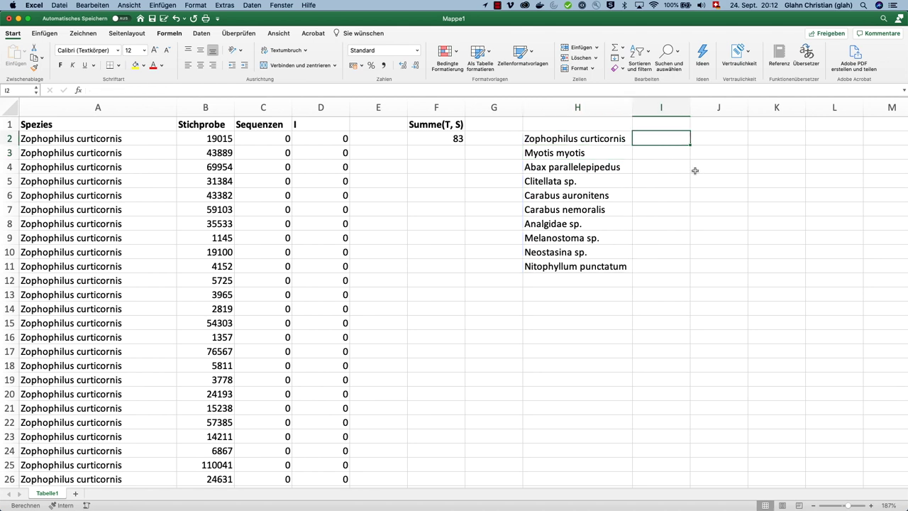
type("=sum")
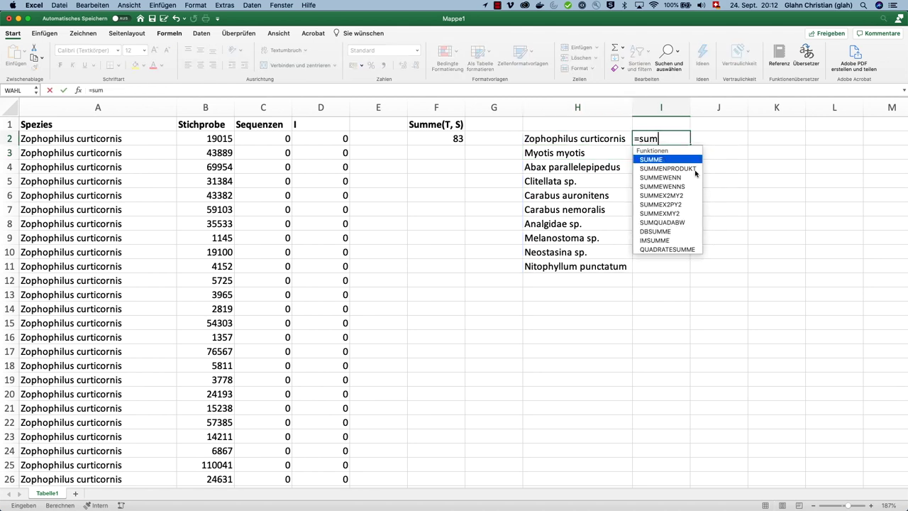
type("me(D2")
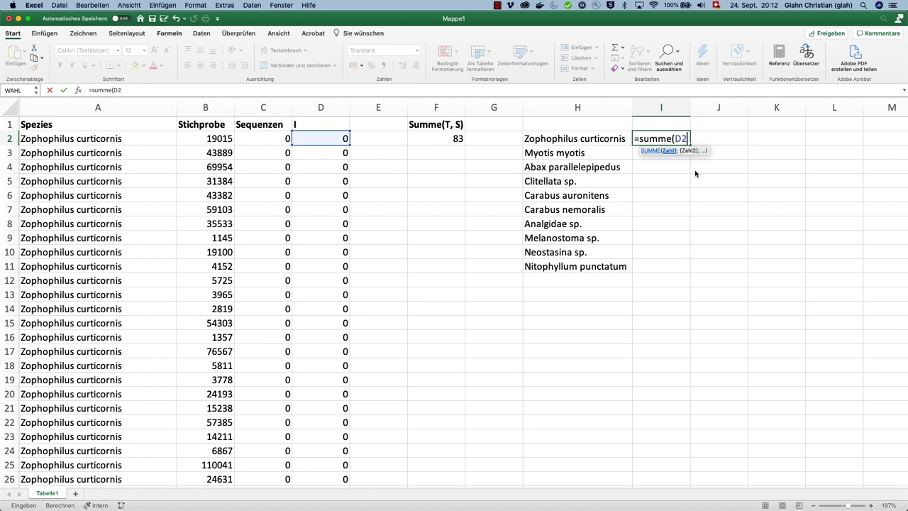
key("F4")
type("# * (@")
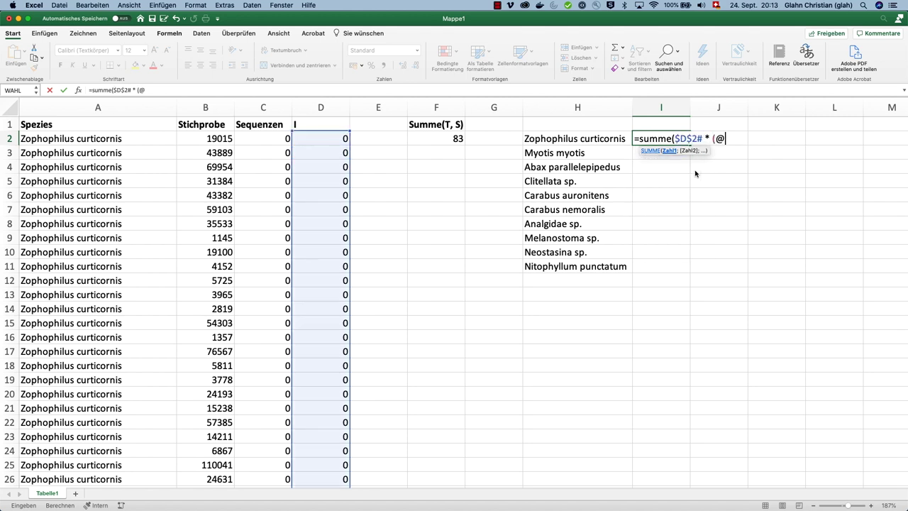
type("h2#")
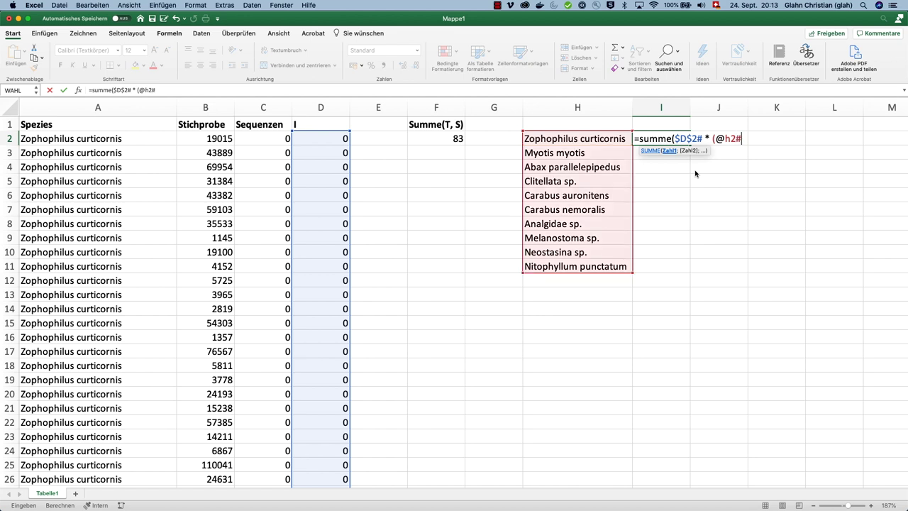
key("F4")
type("a2")
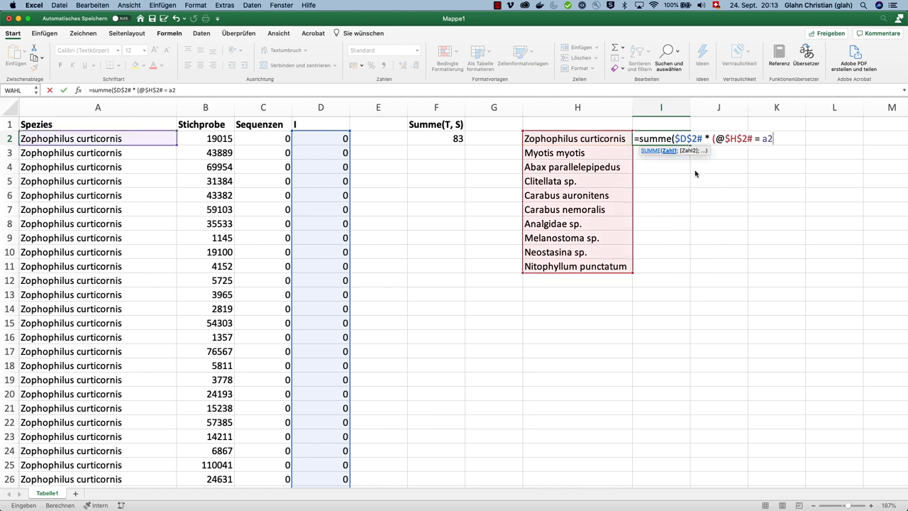
key("F4")
type(":a301")
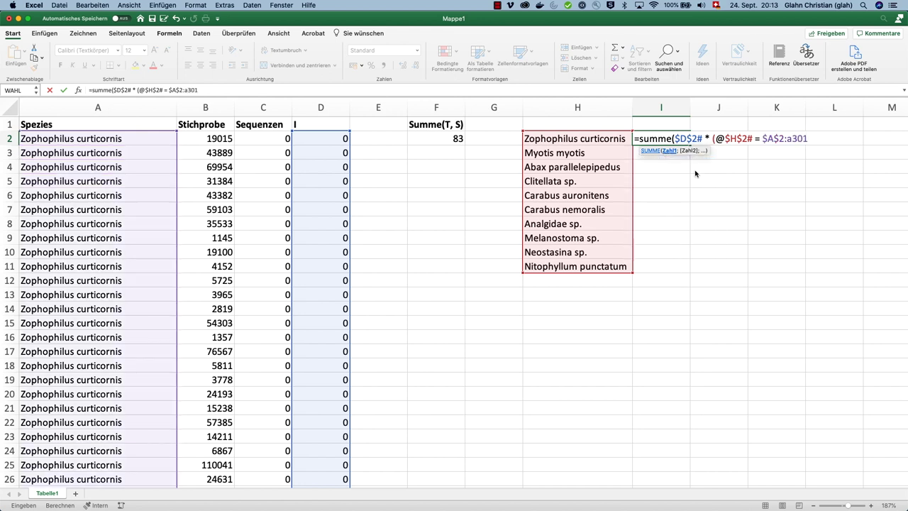
key("F4")
type("))")
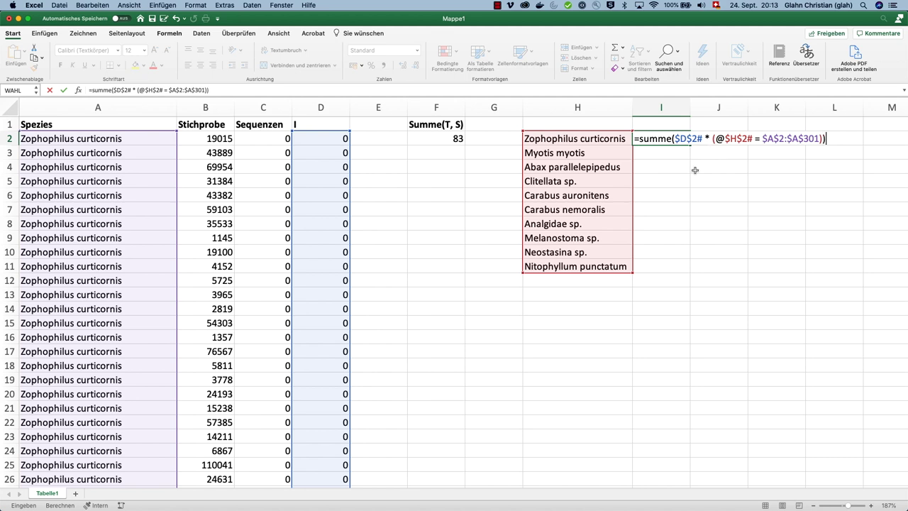
left_click_drag(713, 138, 823, 136)
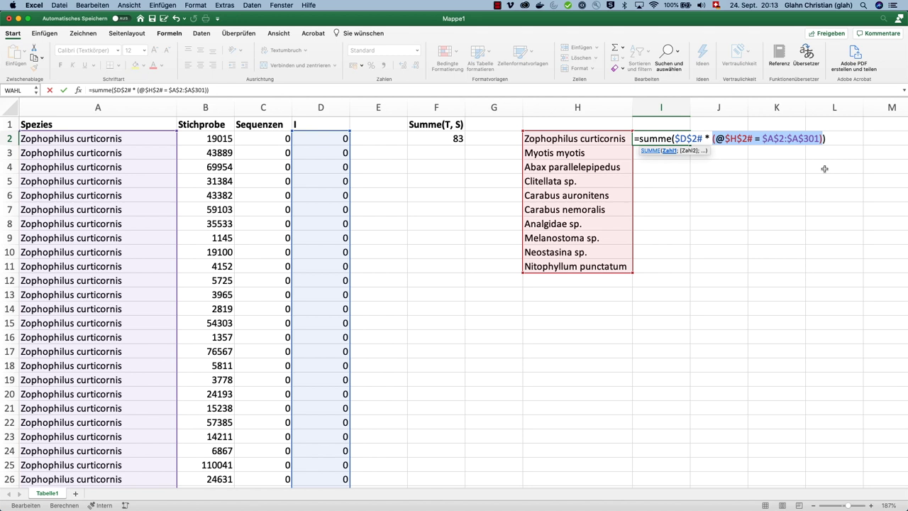
key("Tab")
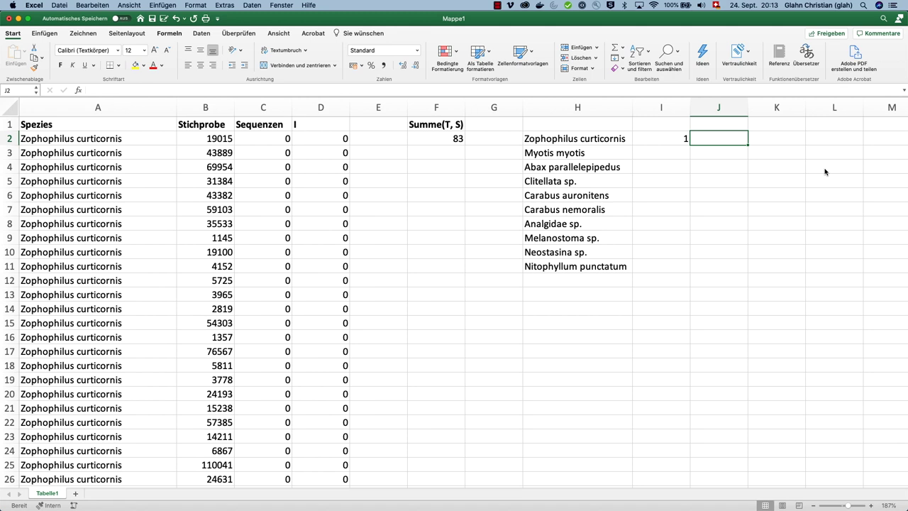
- Calculate the first species' share in cell J2 with =I2/$F$2, and fill the formulas in I2:J2 down to row 11
type("=")
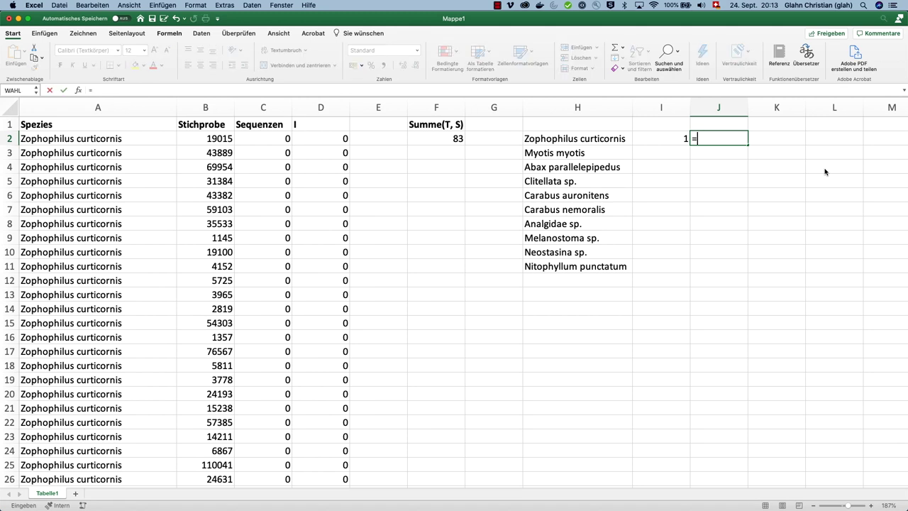
left_click(646, 137)
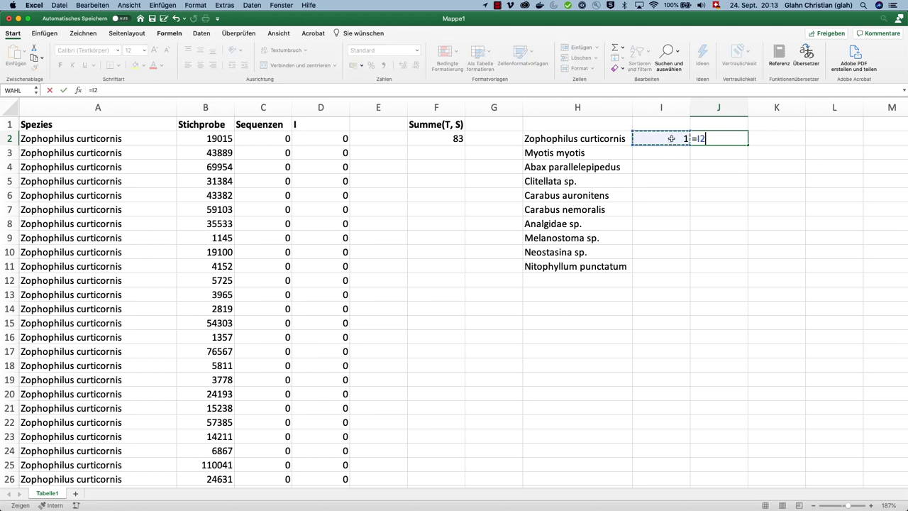
type("/")
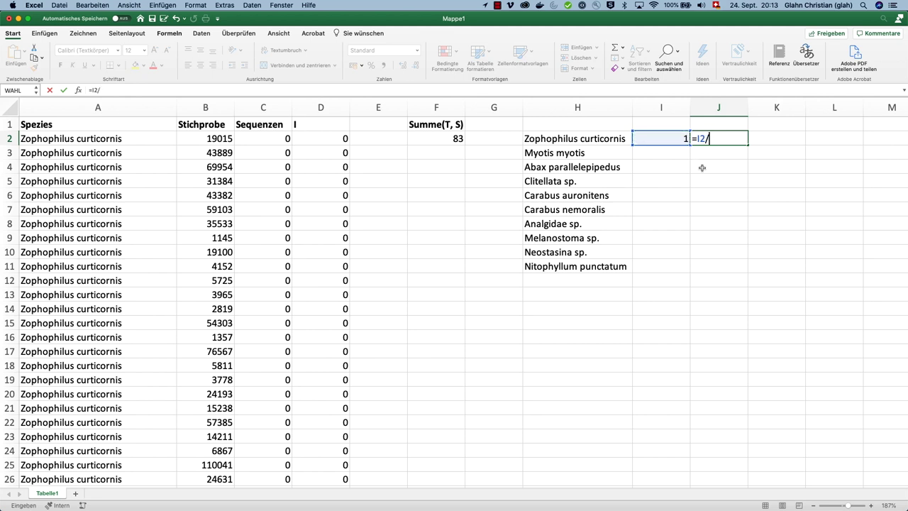
left_click(437, 139)
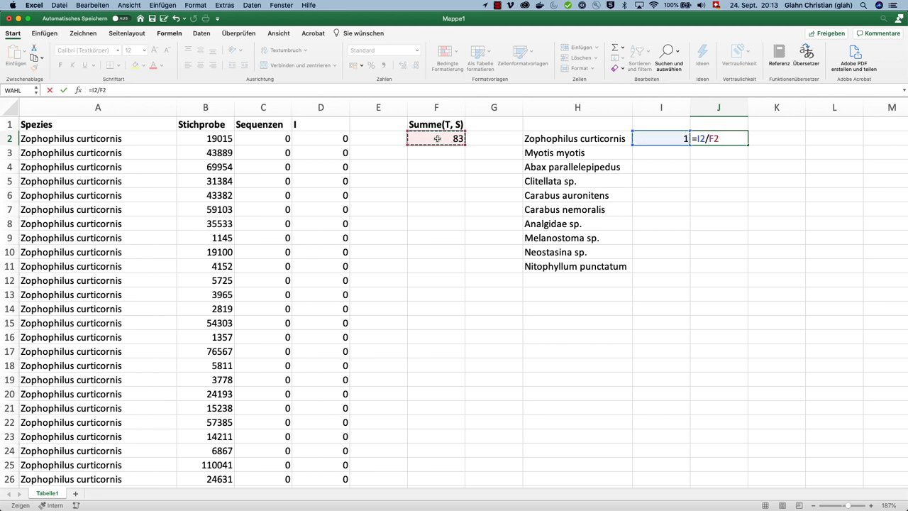
key("F4")
key("Return")
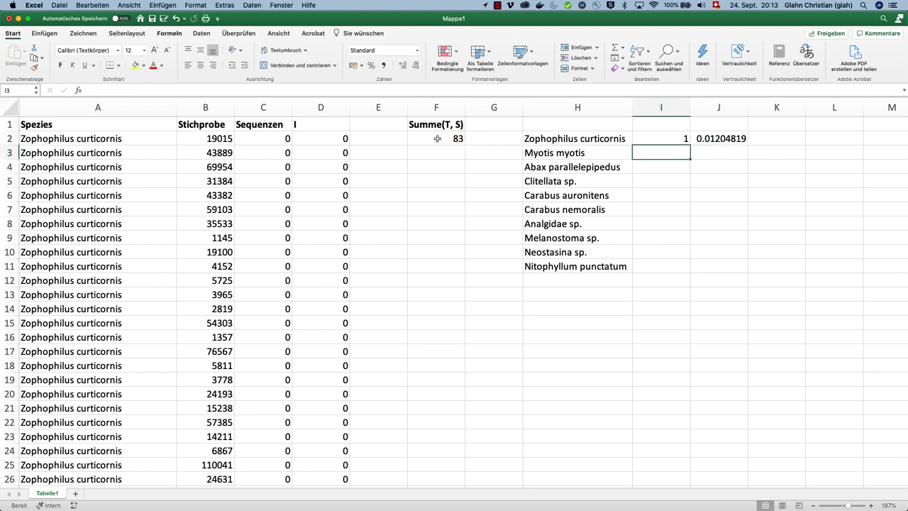
left_click_drag(656, 139, 739, 269)
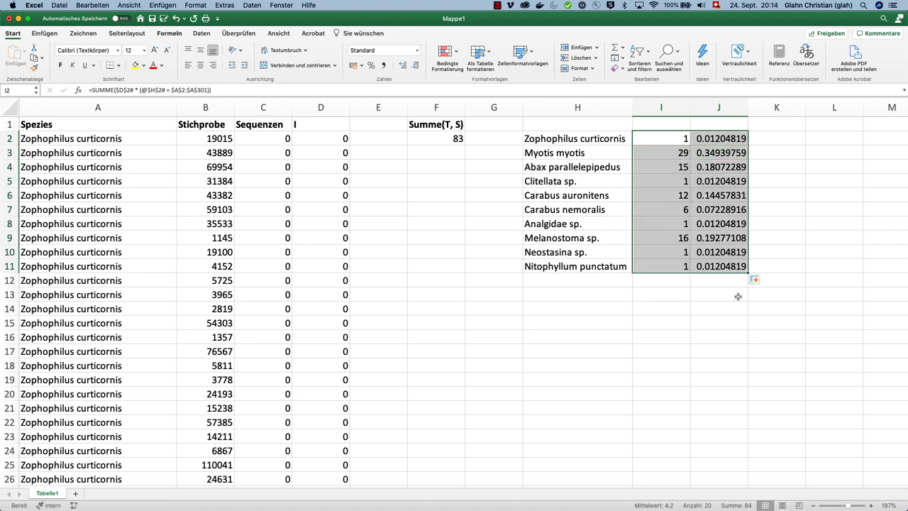
- Add up the species shares in cell J13 with the formula =SUMME(J2:J11)
left_click(738, 296)
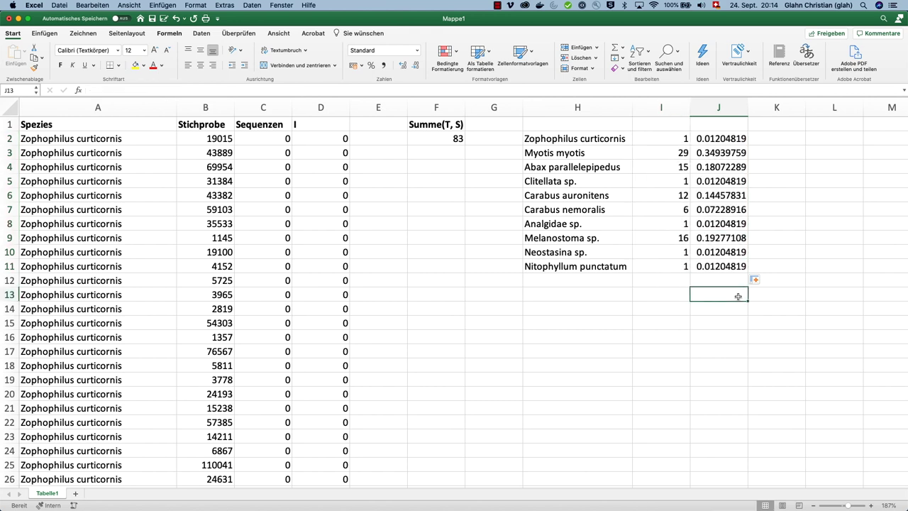
type("=")
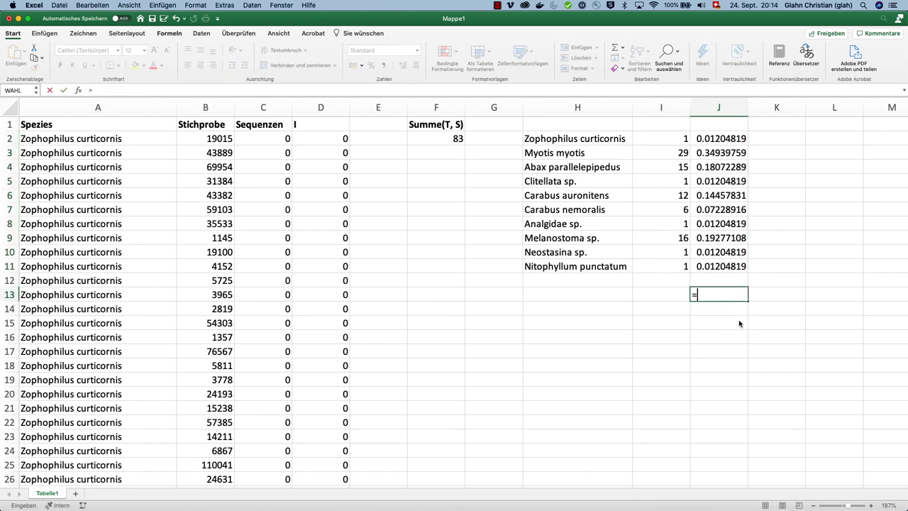
type("sum")
key("Tab")
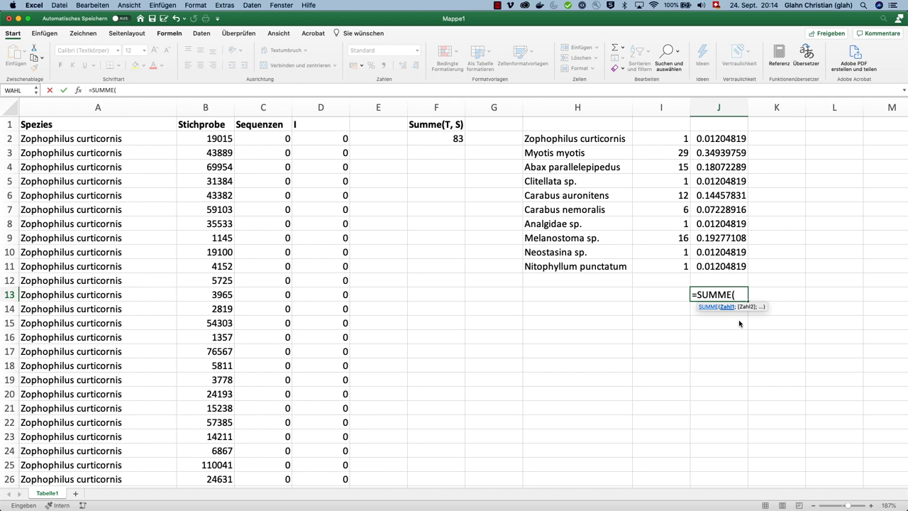
key("Up")
key("Up")
key("shift+Up")
key("shift+Up")
key("shift+Up")
key("shift+Up")
key("shift+Up")
key("shift+Up")
key("shift+Up")
key("shift+Up")
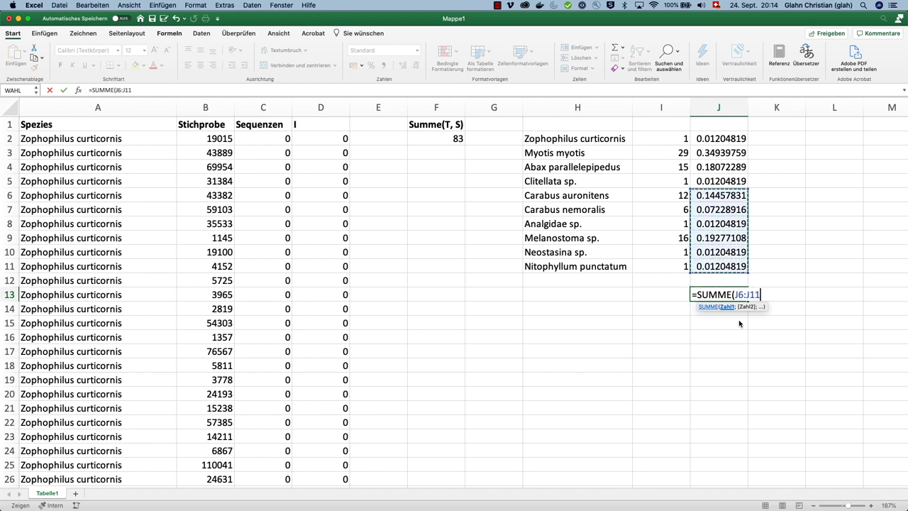
key("shift+Up")
type(")")
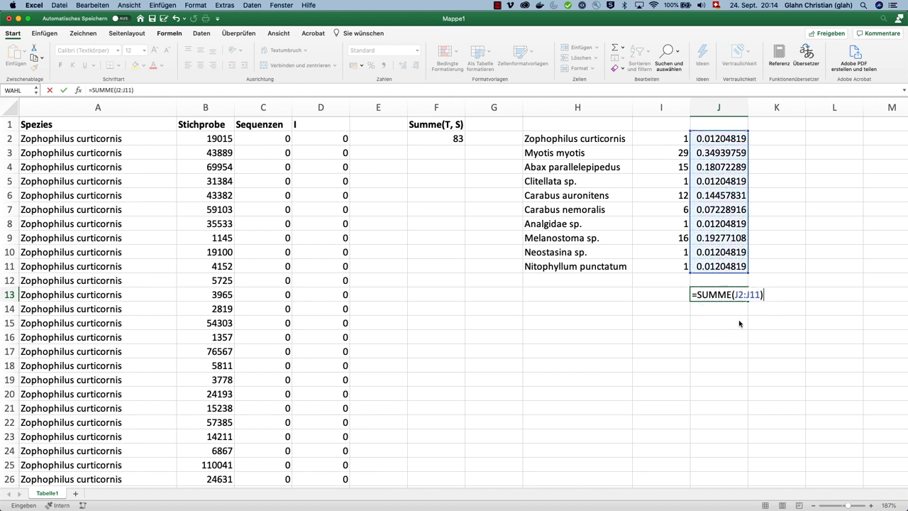
key("Return")
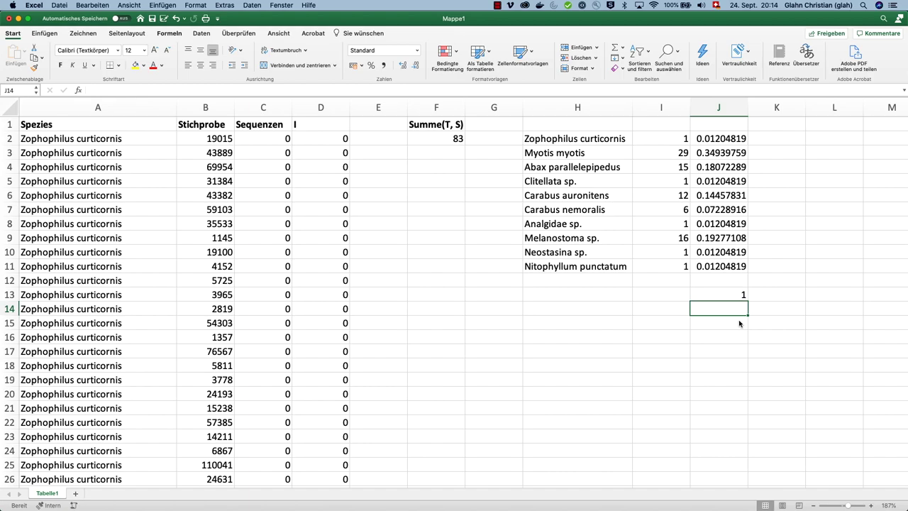